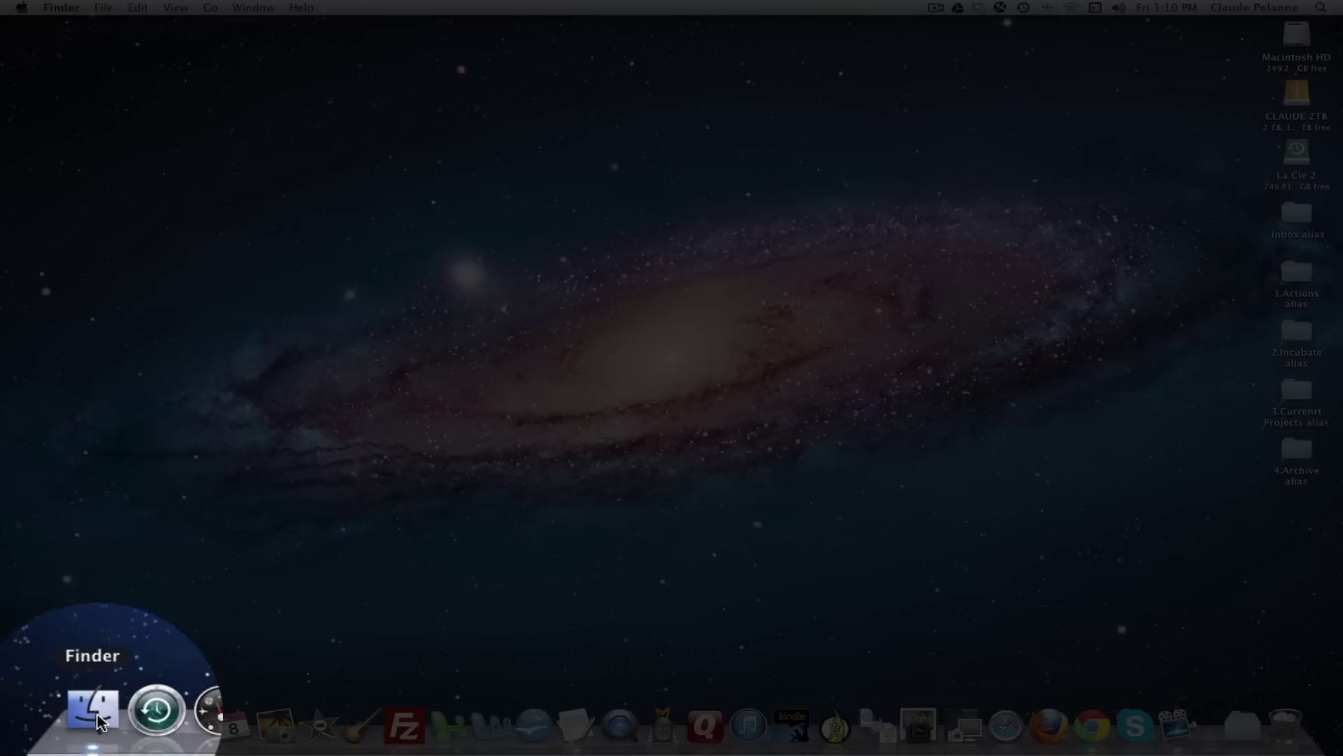
Step: Open a new Finder window on All My Files and bring up the View menu
{"action": "left_click", "coordinate": [104, 8]}
{"action": "left_click", "coordinate": [132, 25]}
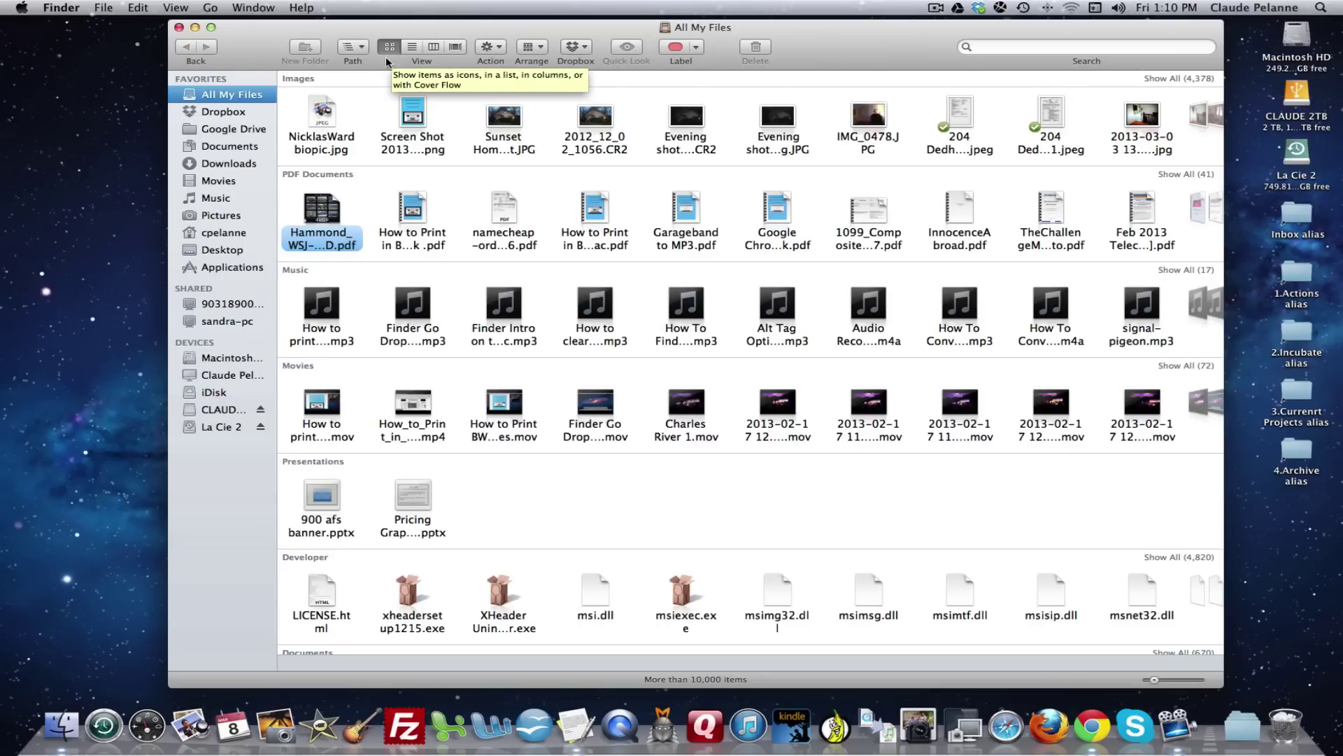
{"action": "left_click", "coordinate": [176, 8]}
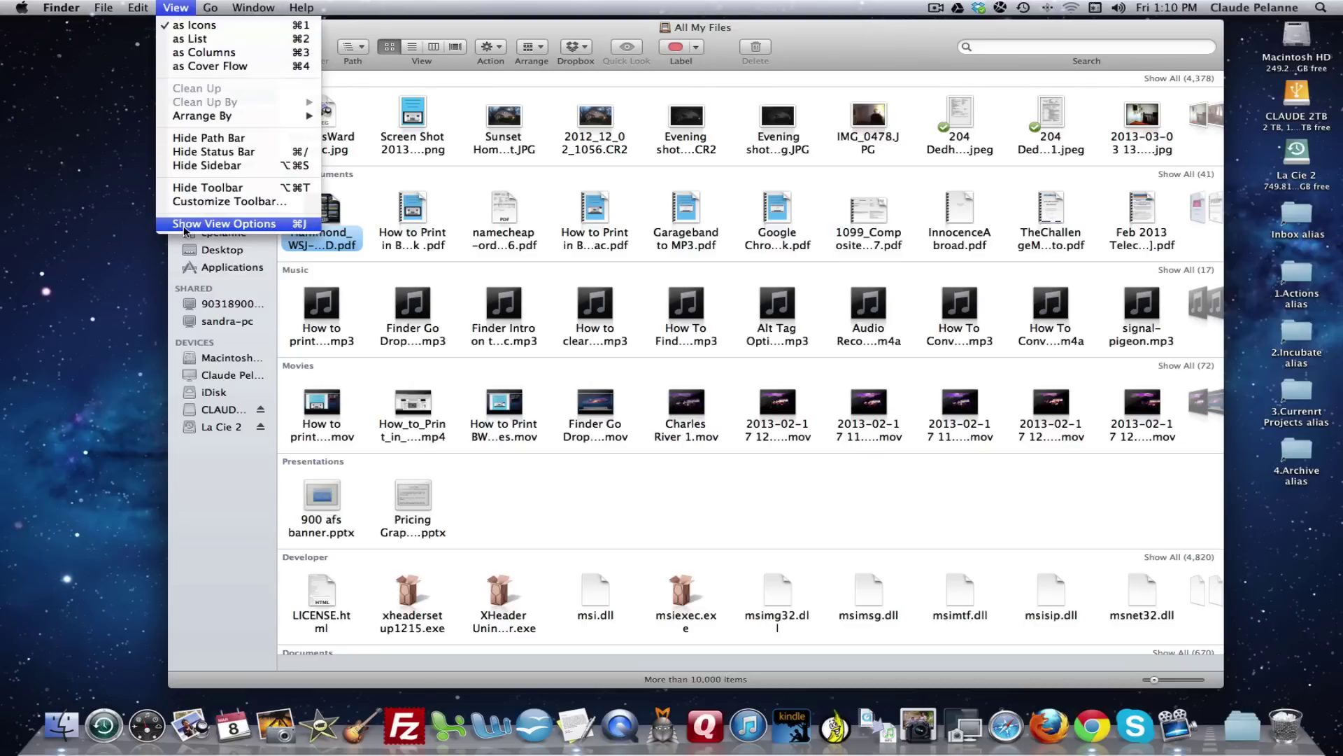
Step: Open View Options for All My Files and turn on Show item info
{"action": "left_click", "coordinate": [243, 230]}
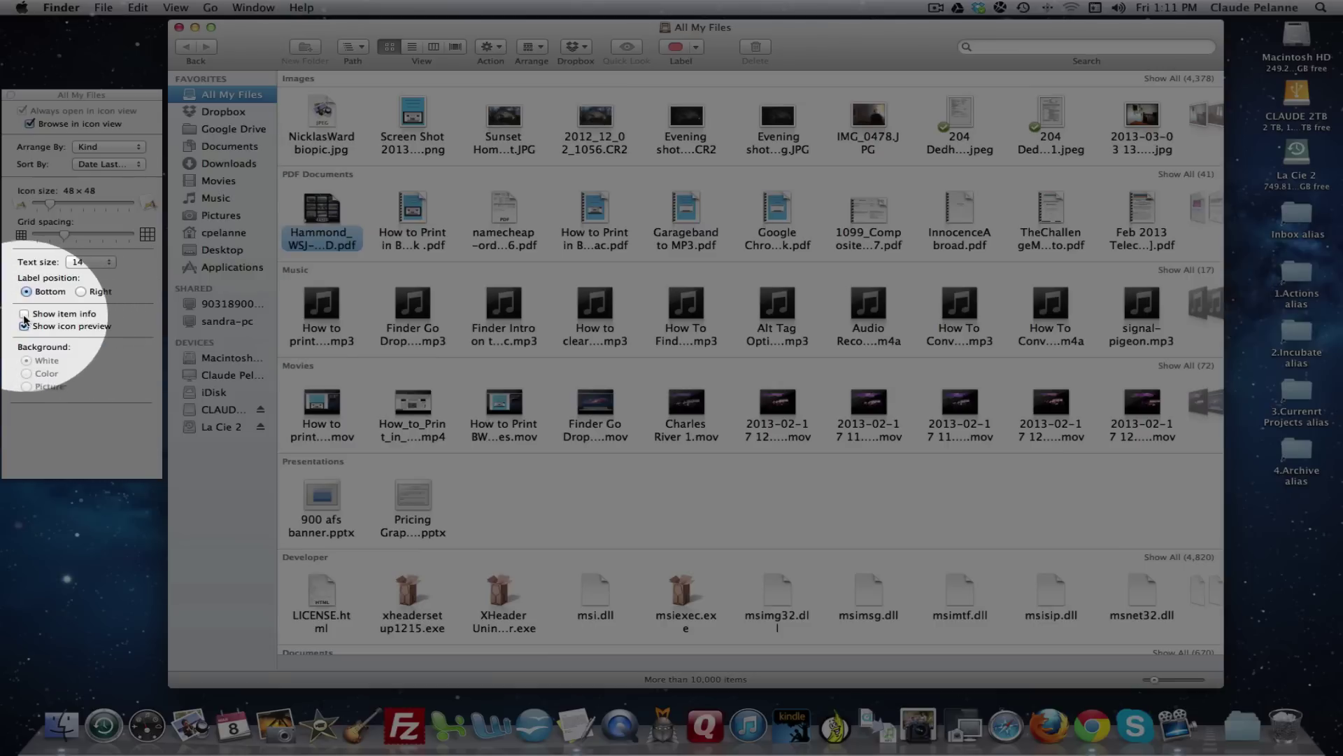
{"action": "left_click", "coordinate": [25, 313]}
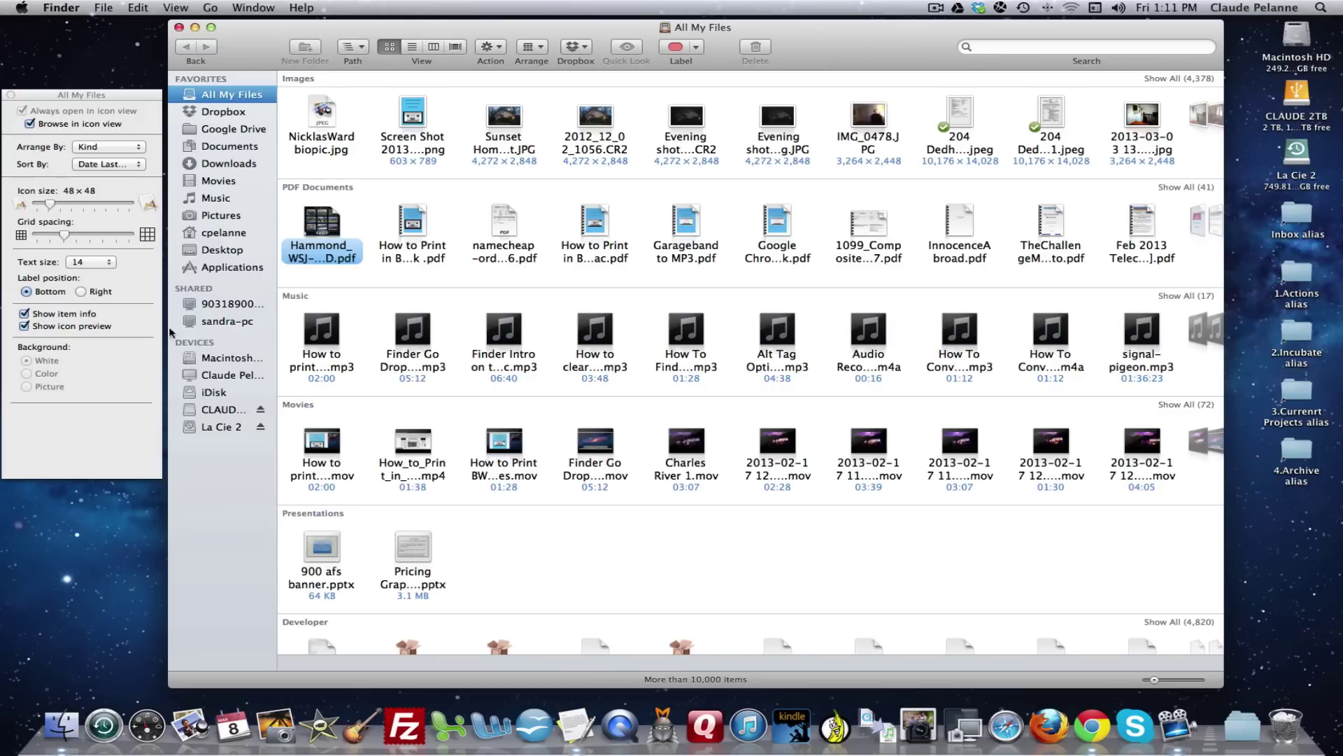
Step: Turn on item info for Dropbox and save it as the default view
{"action": "left_click", "coordinate": [222, 113]}
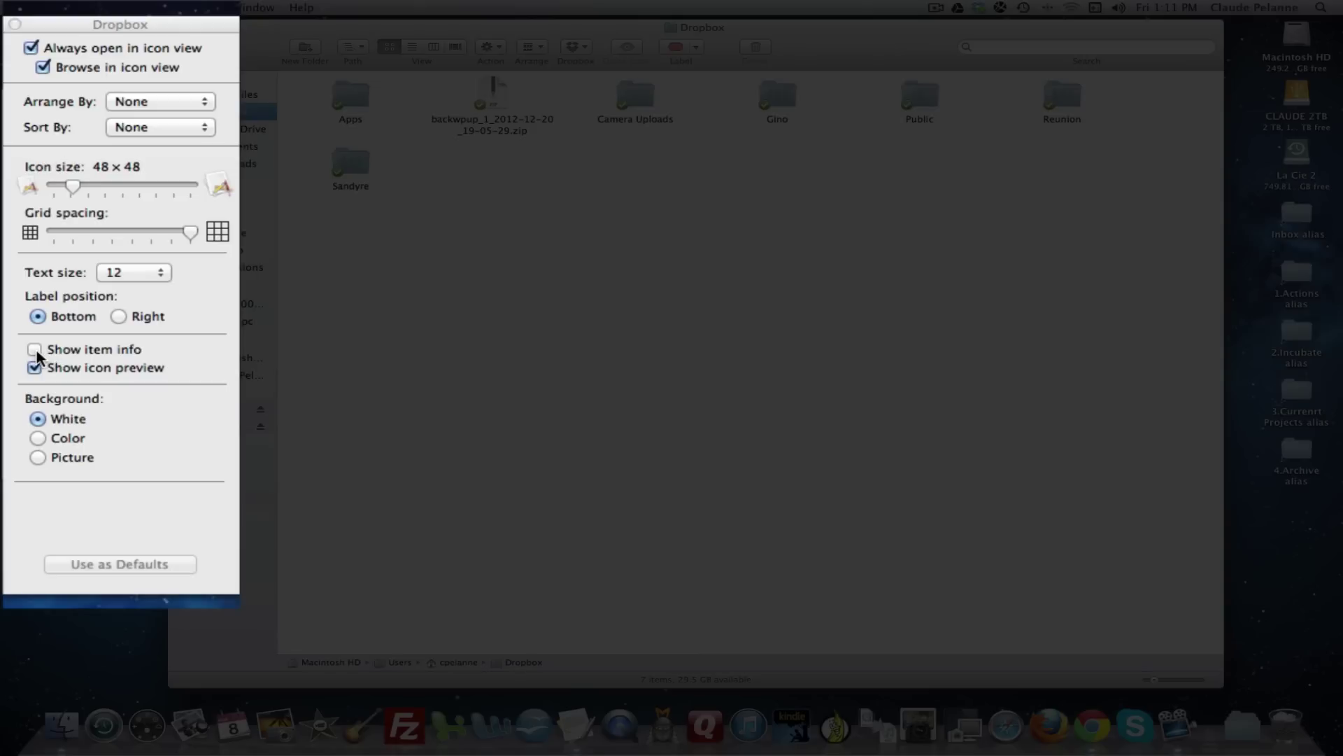
{"action": "left_click", "coordinate": [35, 349]}
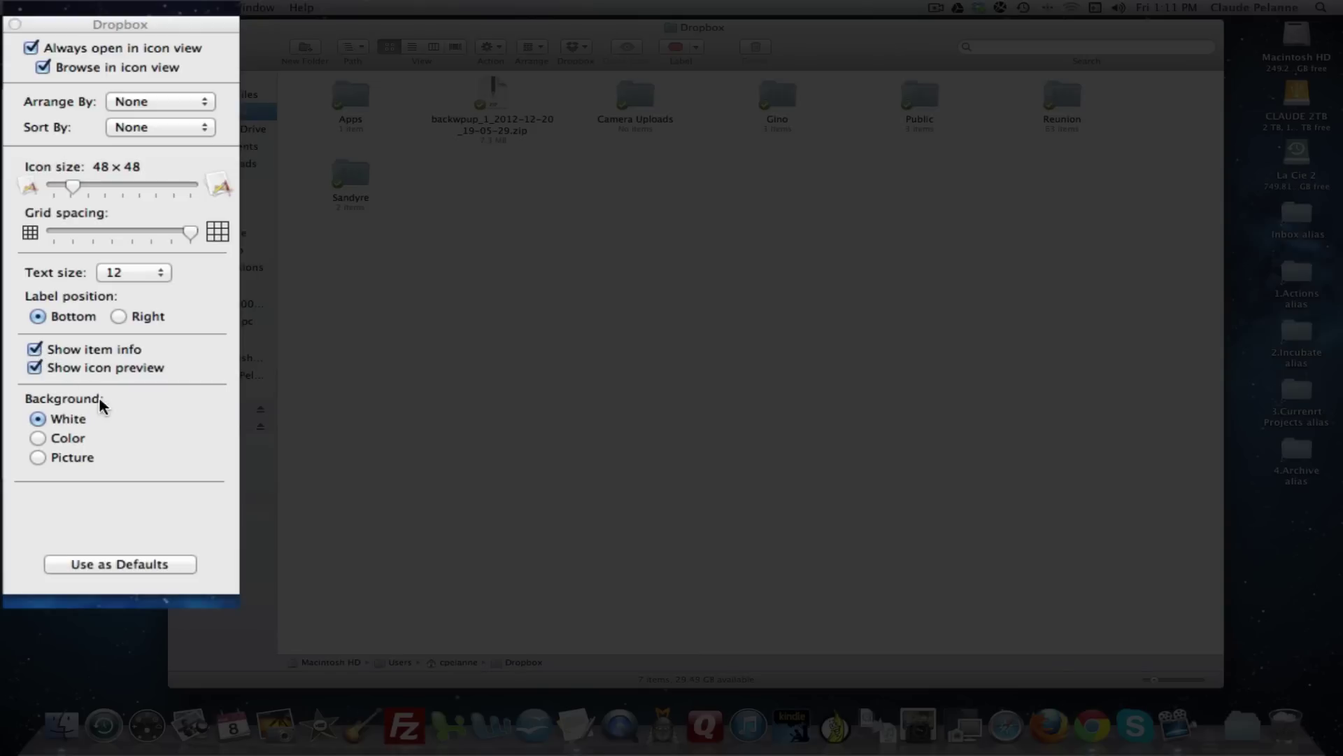
{"action": "left_click", "coordinate": [95, 564]}
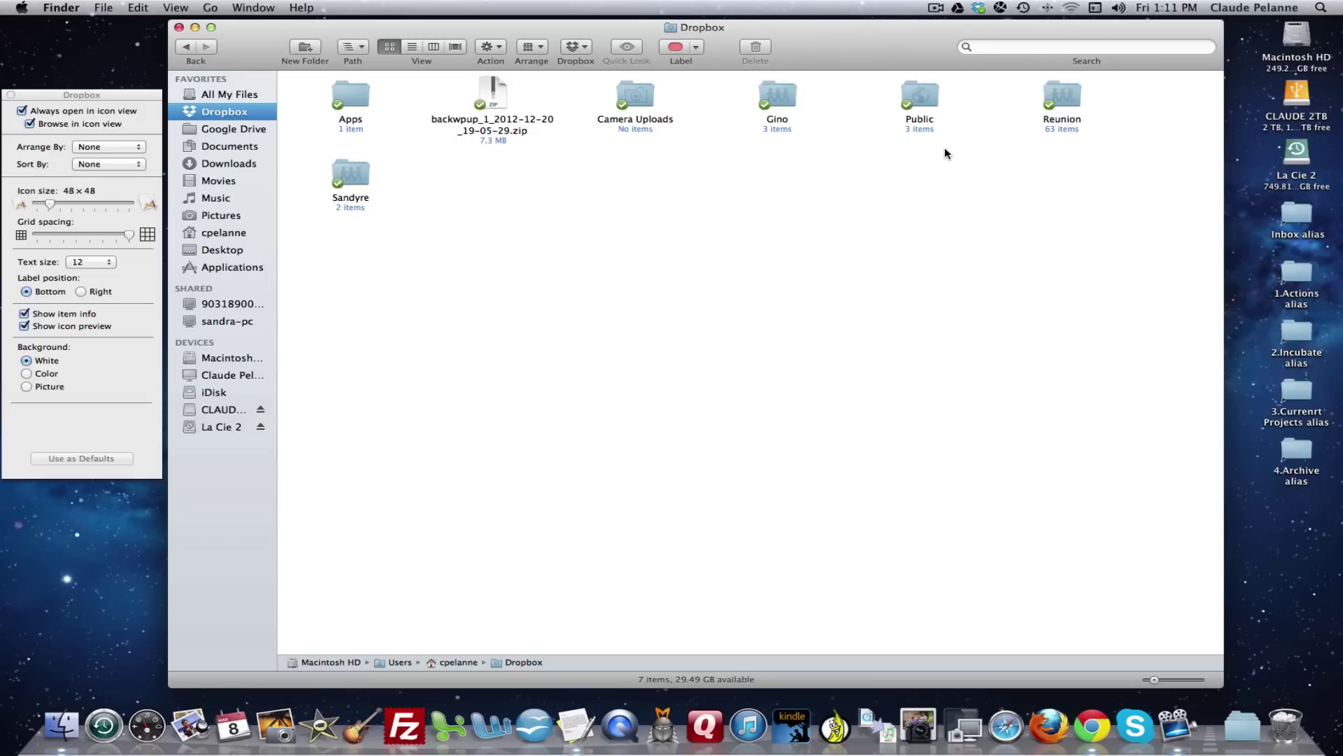
Step: Turn on item info for Google Drive and save it as the default view
{"action": "left_click", "coordinate": [208, 131]}
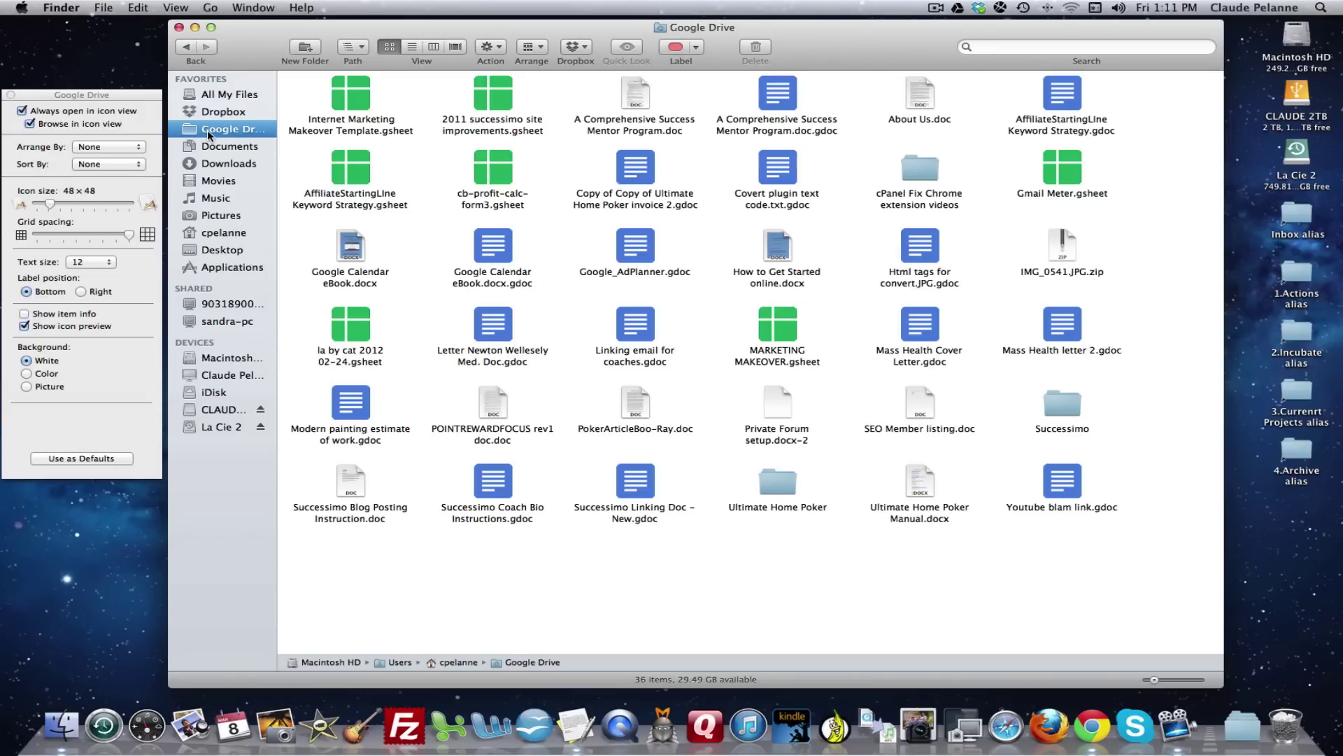
{"action": "left_click", "coordinate": [24, 314]}
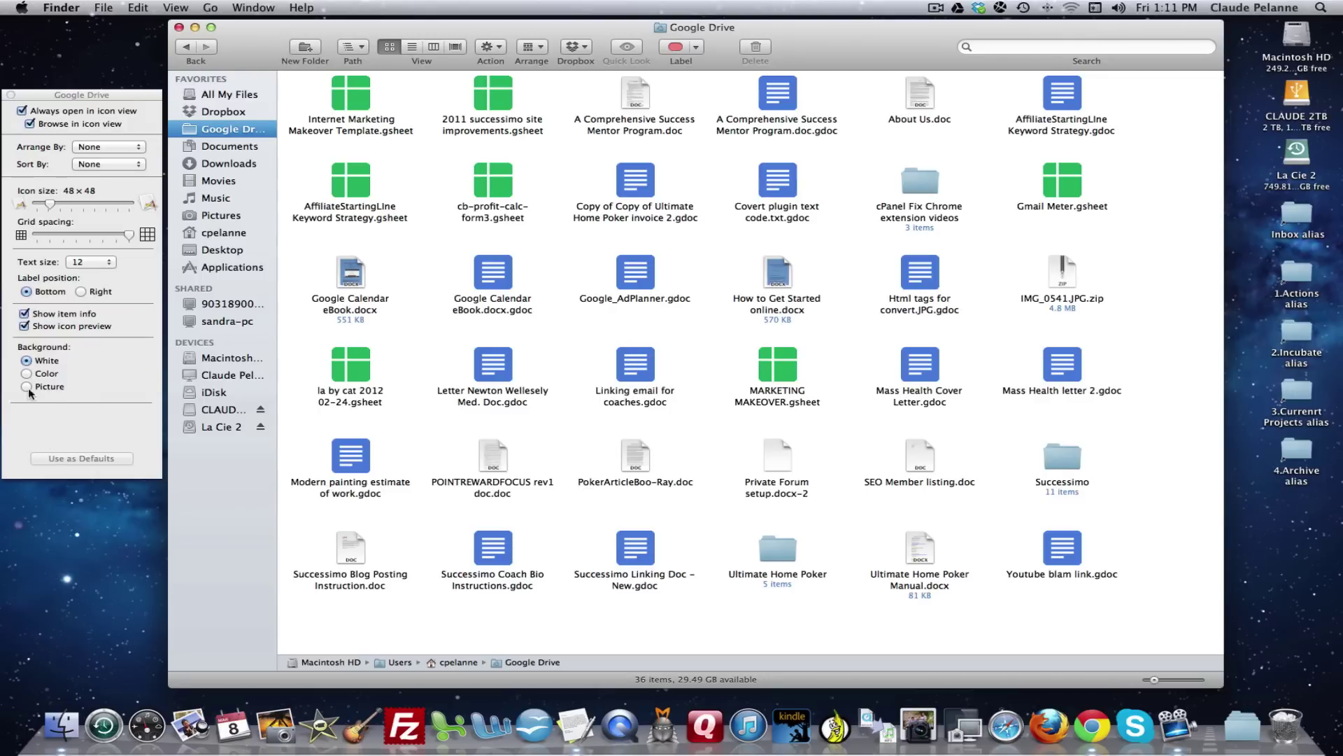
{"action": "left_click", "coordinate": [24, 314]}
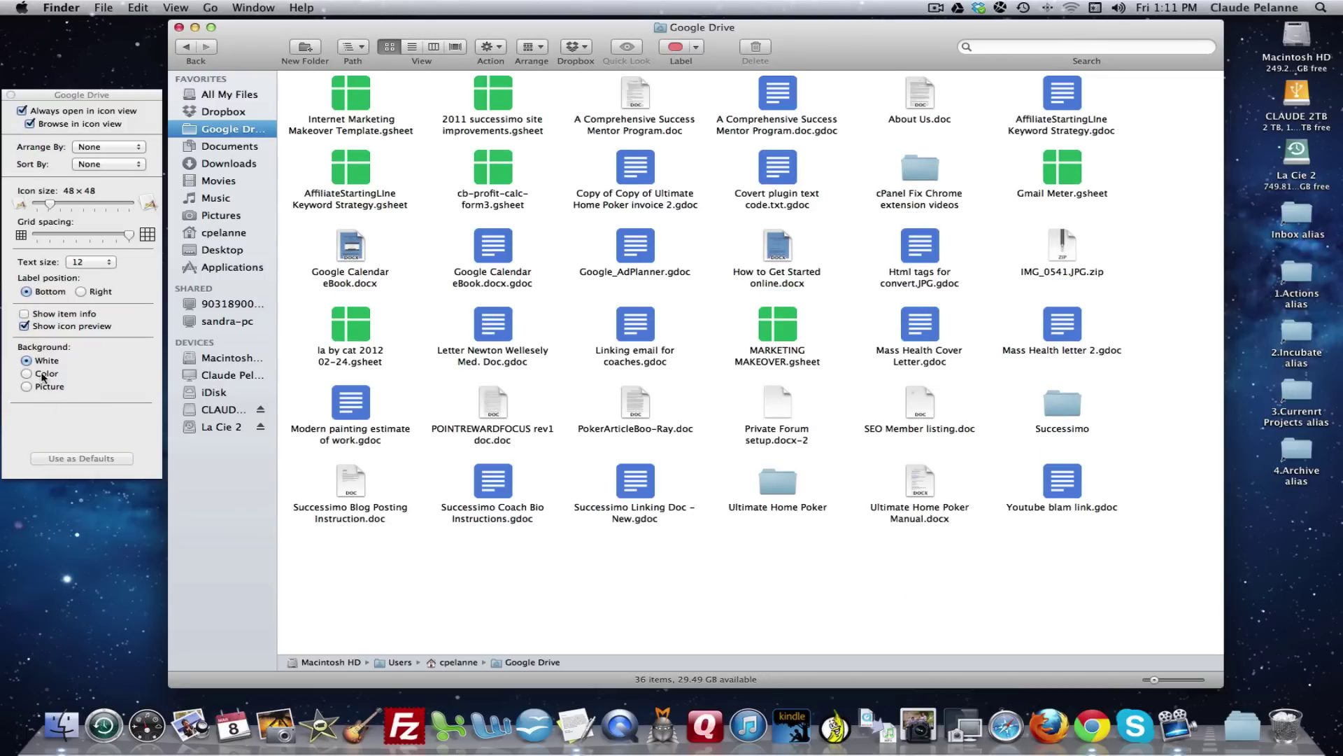
{"action": "left_click", "coordinate": [24, 314]}
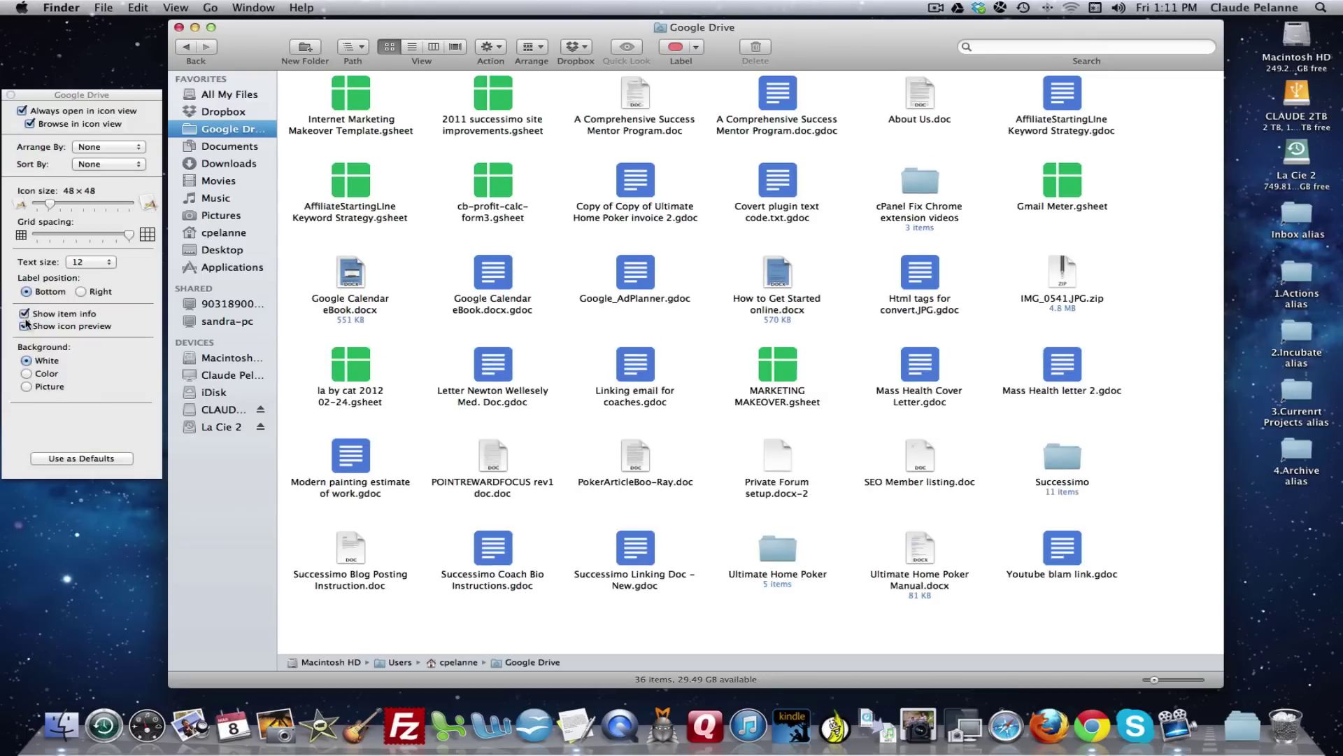
{"action": "left_click", "coordinate": [88, 459]}
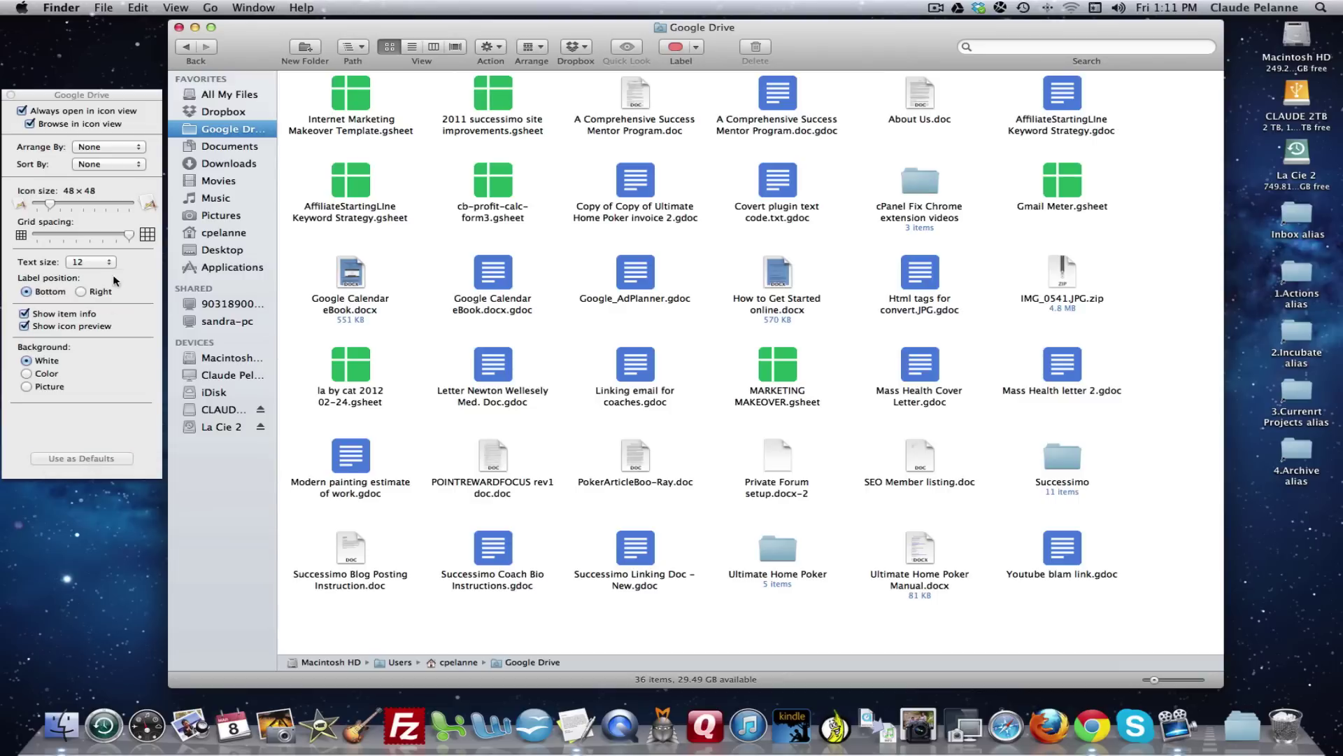
Step: Make item info the saved default view for the Documents folder
{"action": "left_click", "coordinate": [218, 146]}
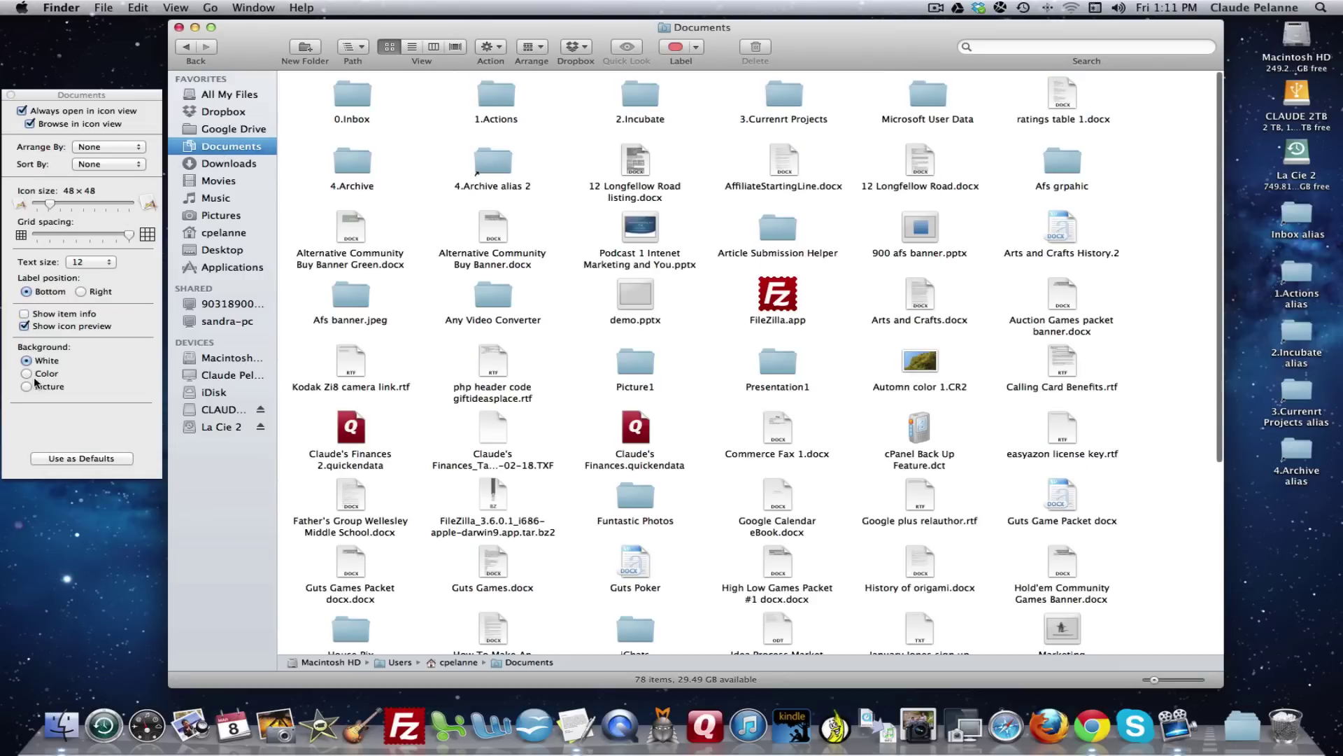
{"action": "left_click", "coordinate": [65, 459]}
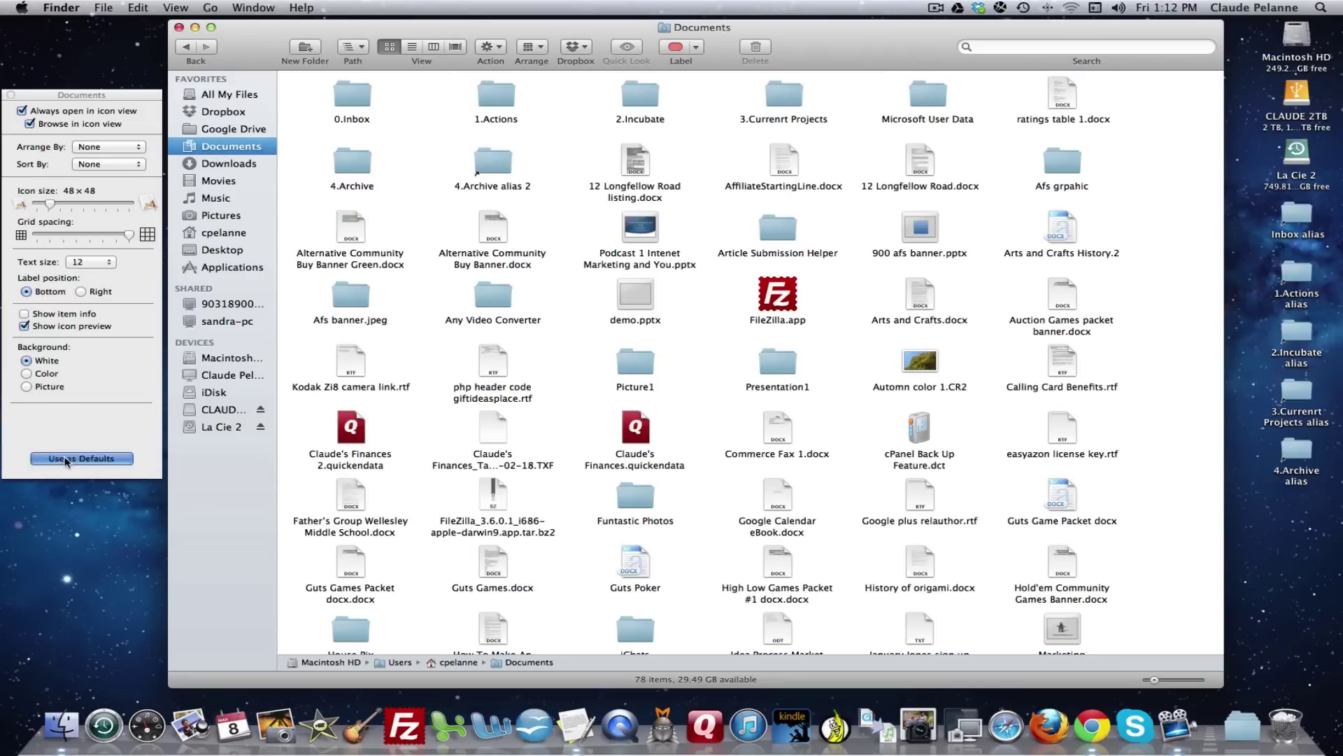
{"action": "left_click", "coordinate": [24, 314]}
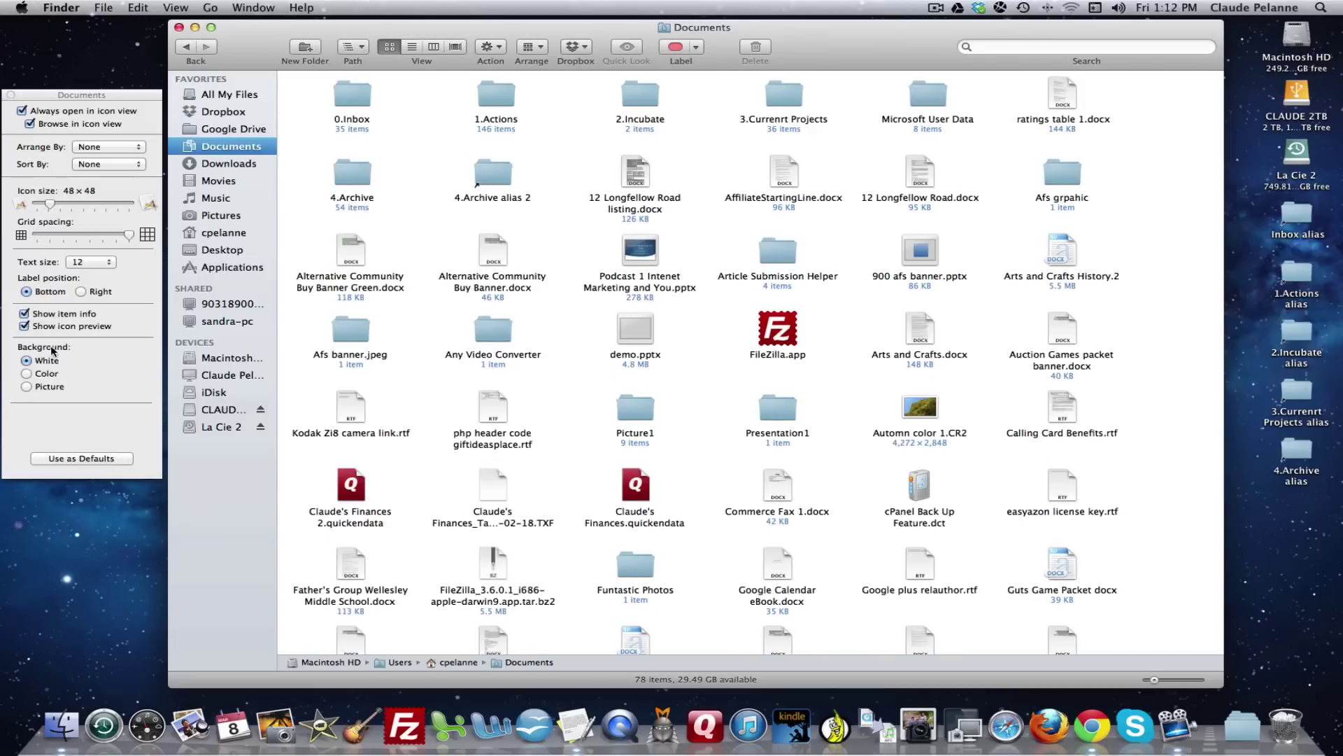
{"action": "left_click", "coordinate": [61, 459]}
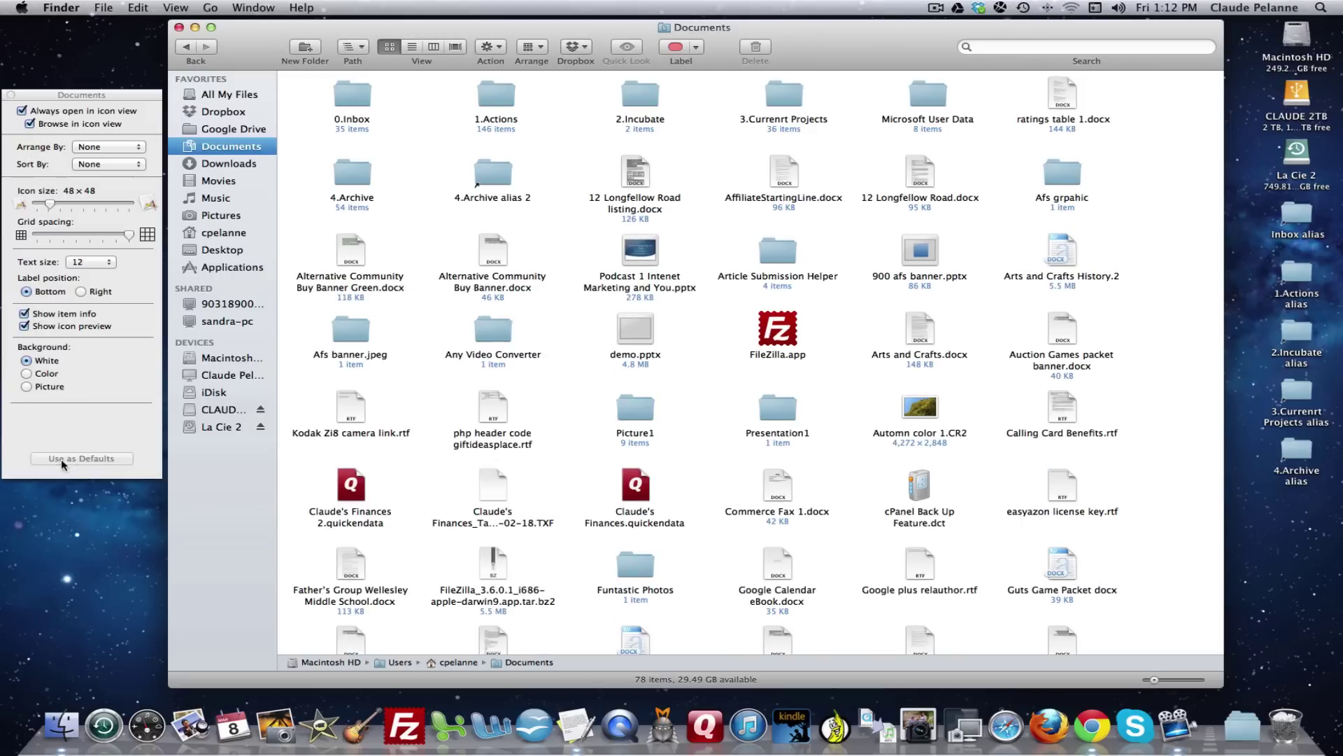
Step: Make item info the saved default for Downloads, then select Movies
{"action": "left_click", "coordinate": [213, 168]}
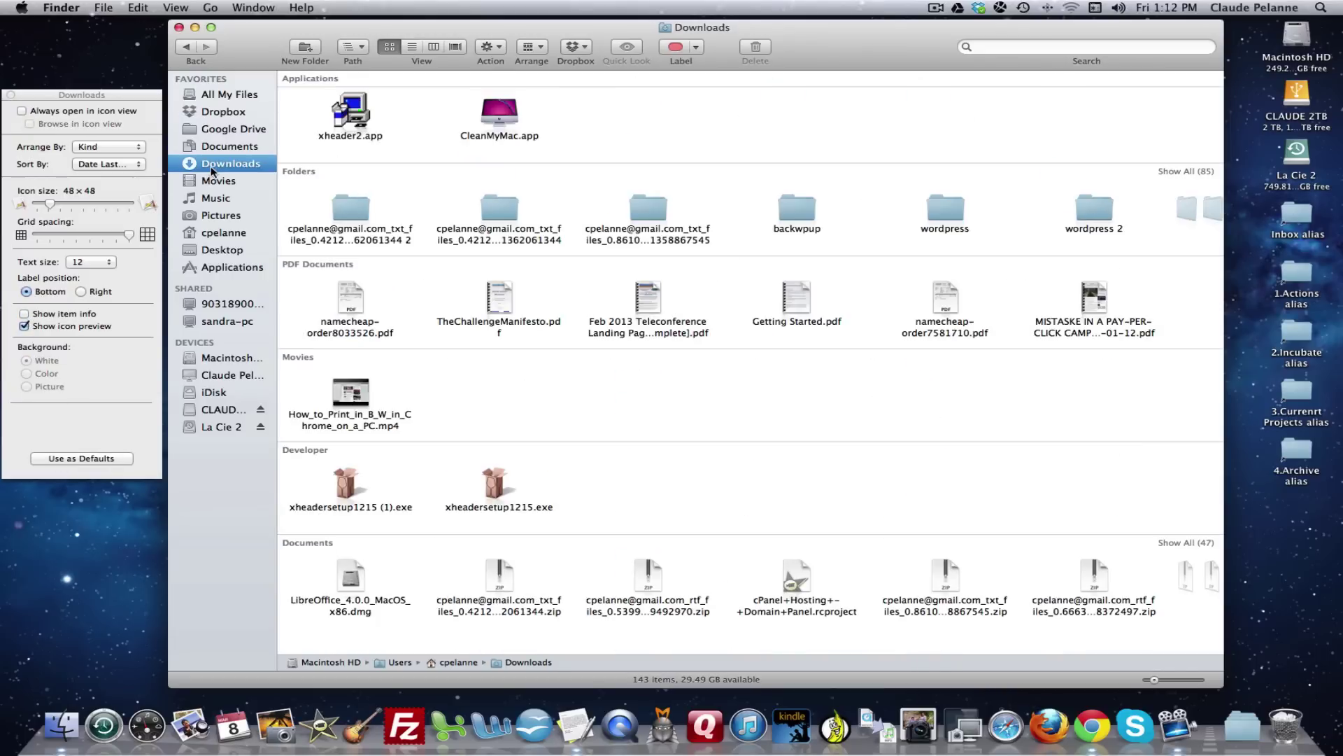
{"action": "left_click", "coordinate": [62, 458]}
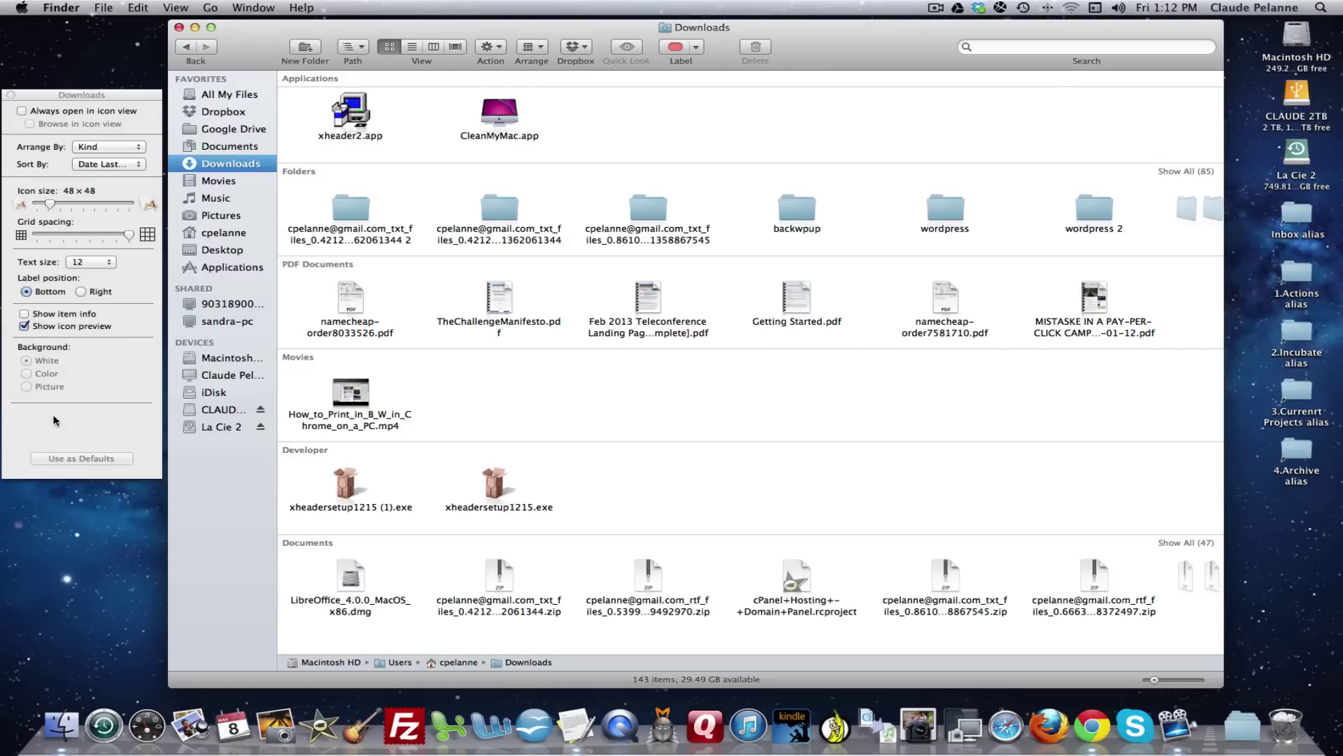
{"action": "left_click", "coordinate": [28, 316]}
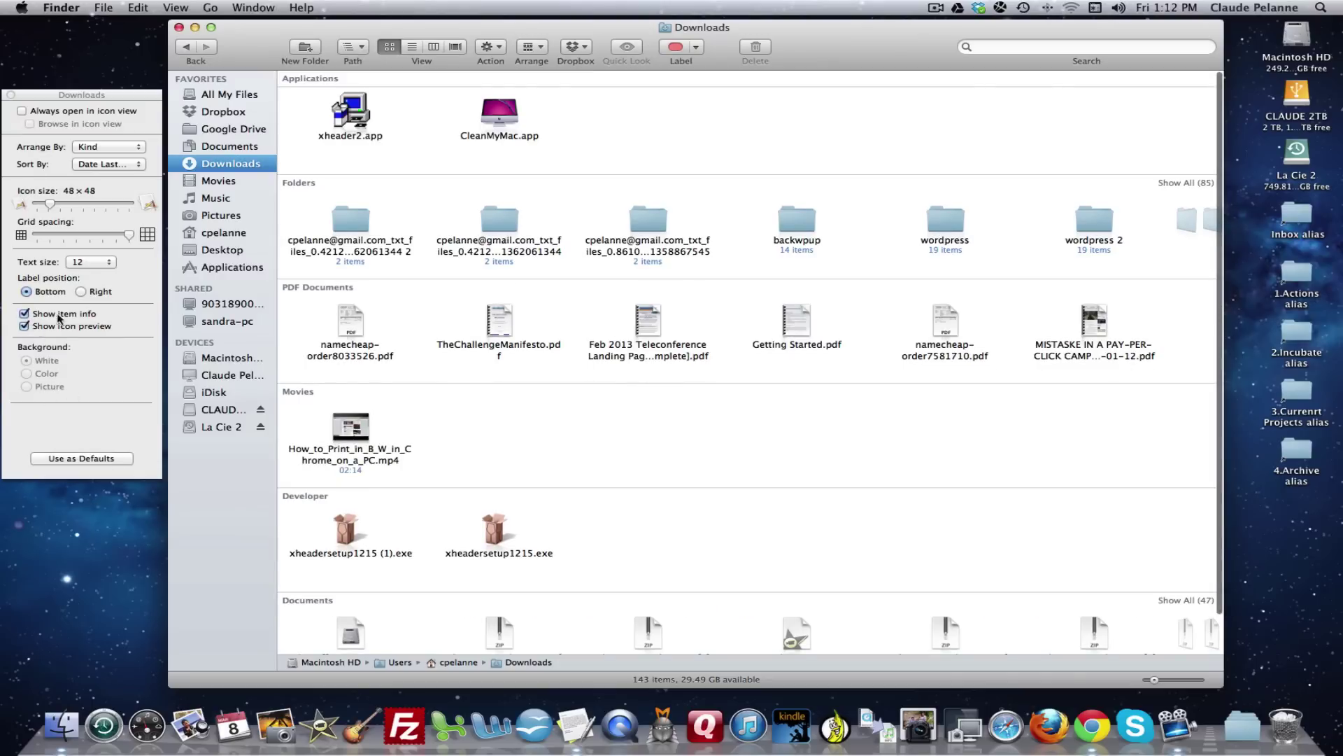
{"action": "left_click", "coordinate": [60, 459]}
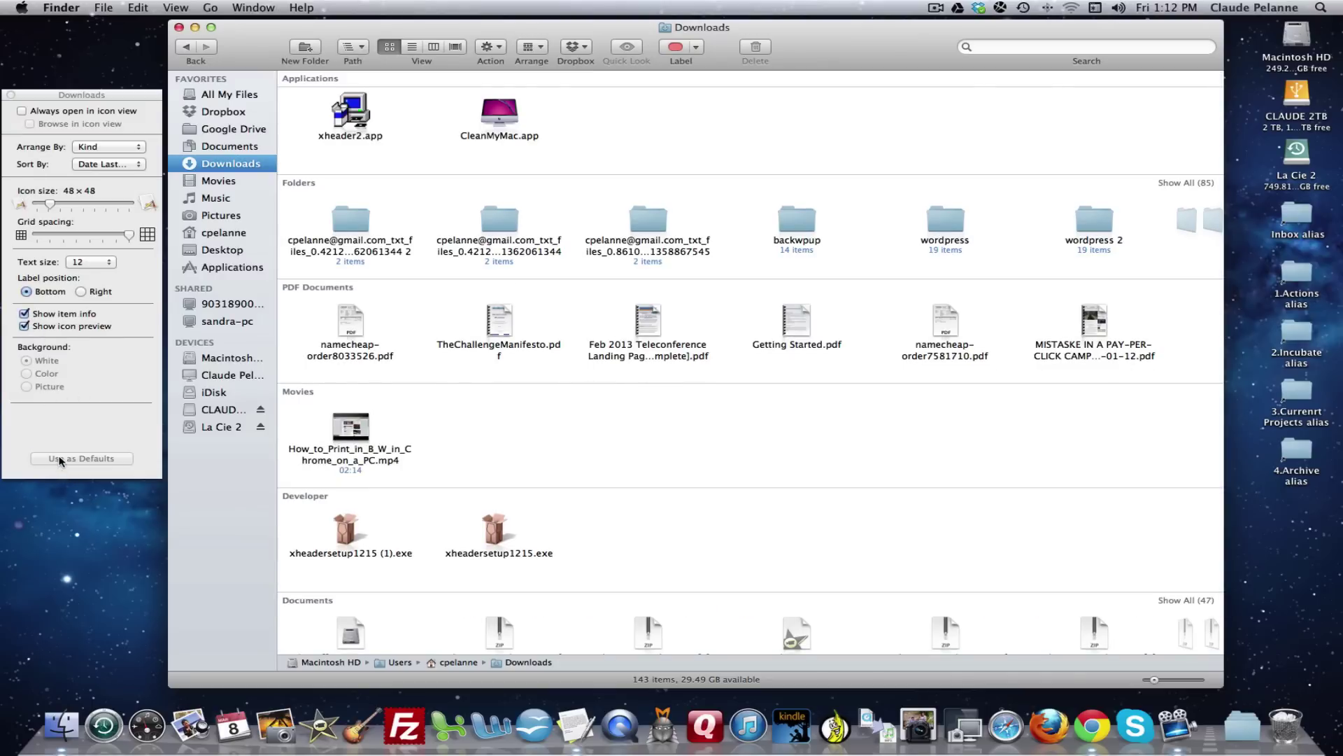
{"action": "left_click", "coordinate": [214, 183]}
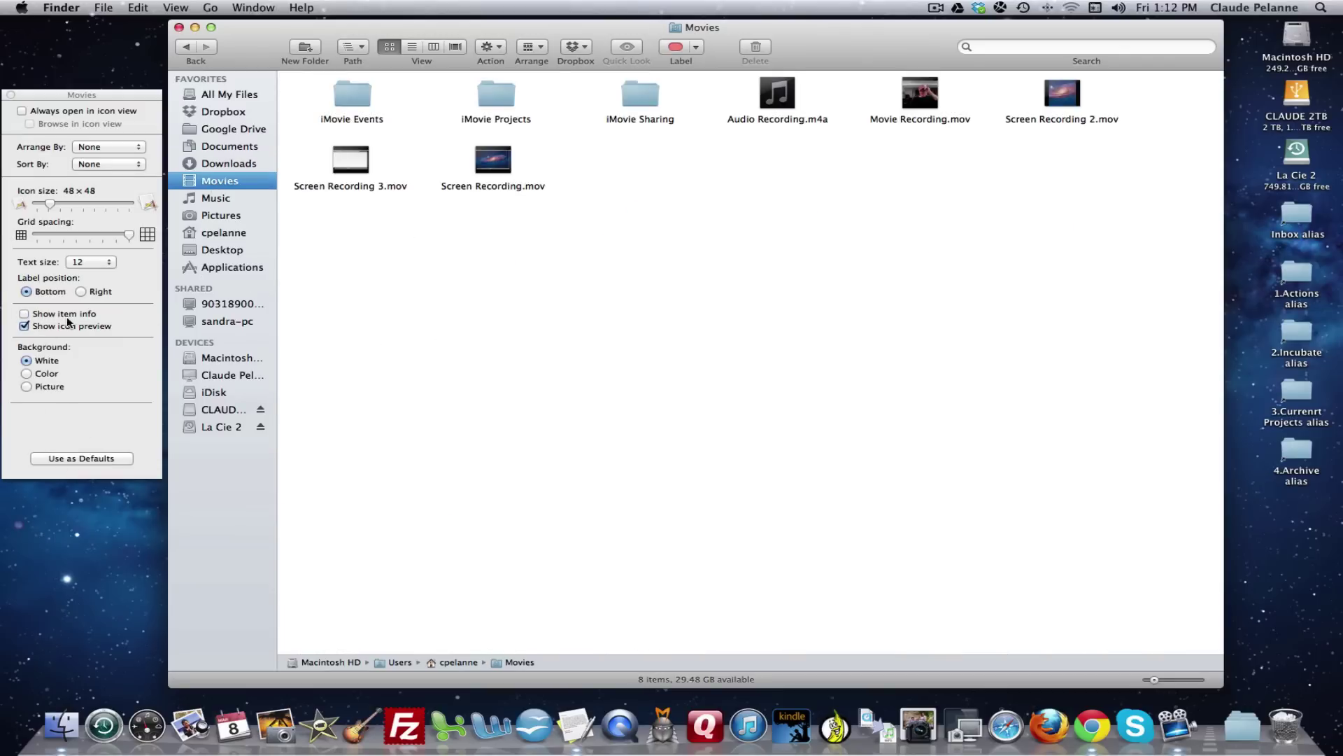
Step: Save item info as the default view for Movies and Music
{"action": "left_click", "coordinate": [67, 460]}
{"action": "left_click", "coordinate": [25, 313]}
{"action": "left_click", "coordinate": [64, 459]}
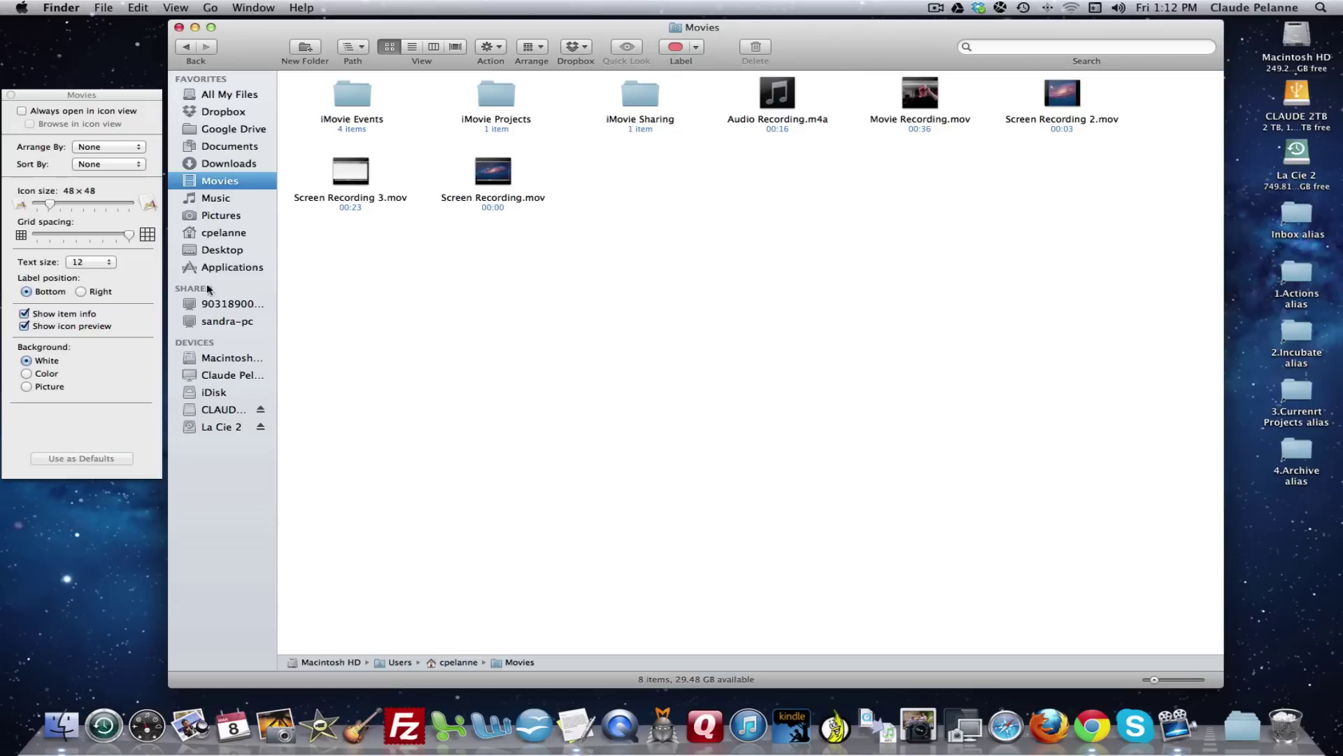
{"action": "left_click", "coordinate": [213, 201]}
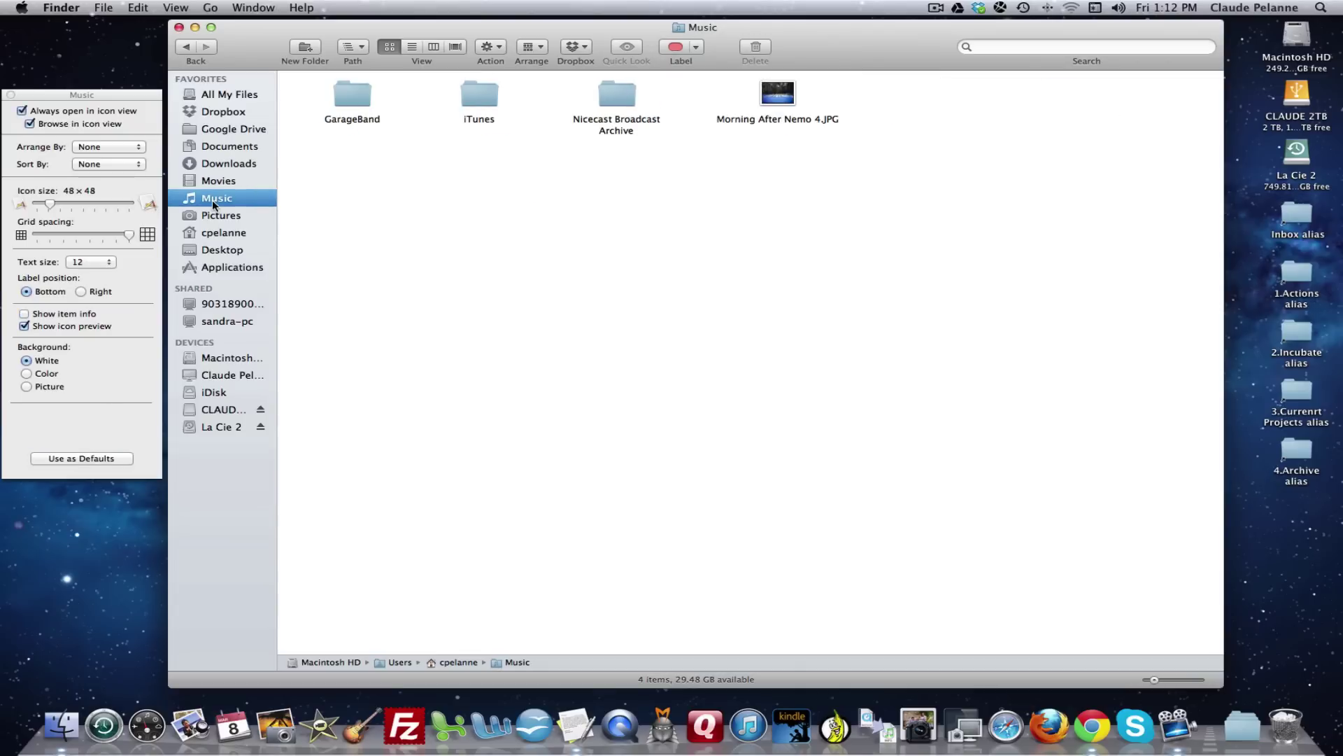
{"action": "left_click", "coordinate": [24, 314]}
{"action": "left_click", "coordinate": [24, 314]}
{"action": "left_click", "coordinate": [82, 457]}
{"action": "left_click", "coordinate": [25, 314]}
{"action": "left_click", "coordinate": [81, 457]}
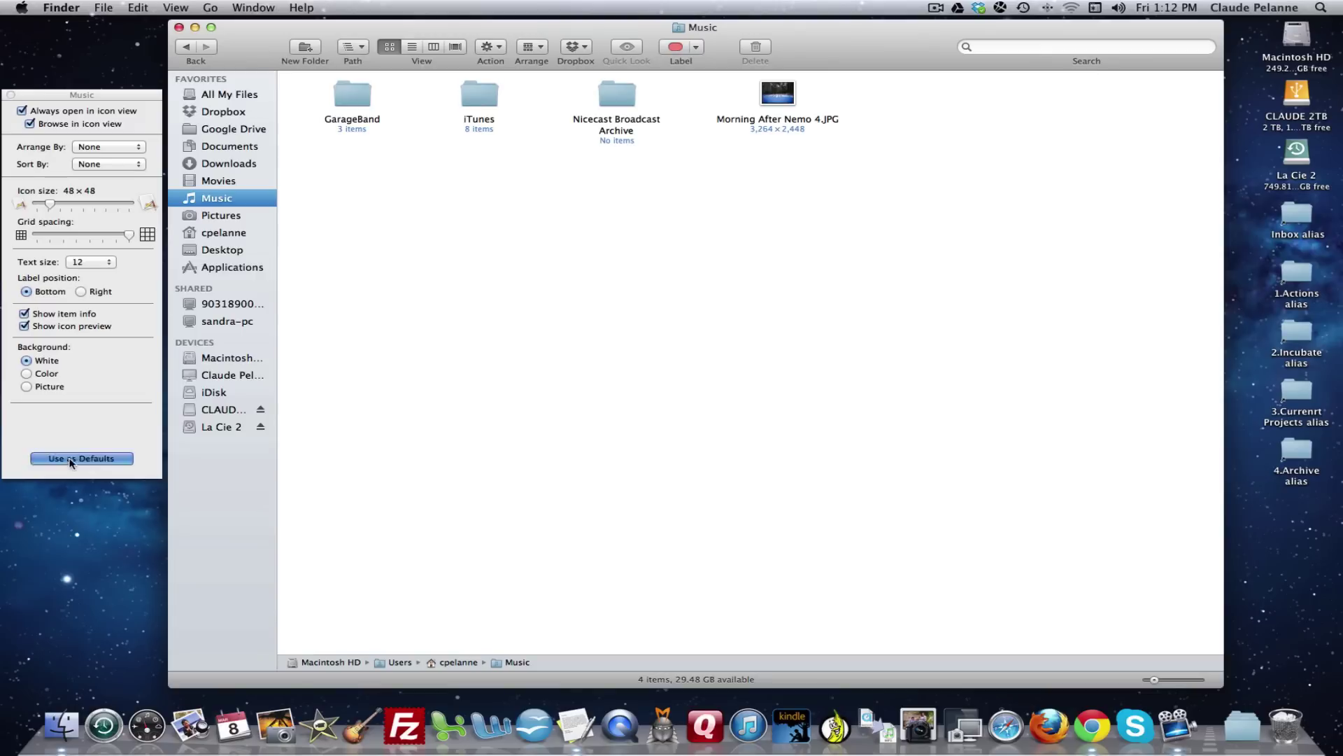
Step: Save item info as the default view for Pictures and Desktop
{"action": "left_click", "coordinate": [215, 218]}
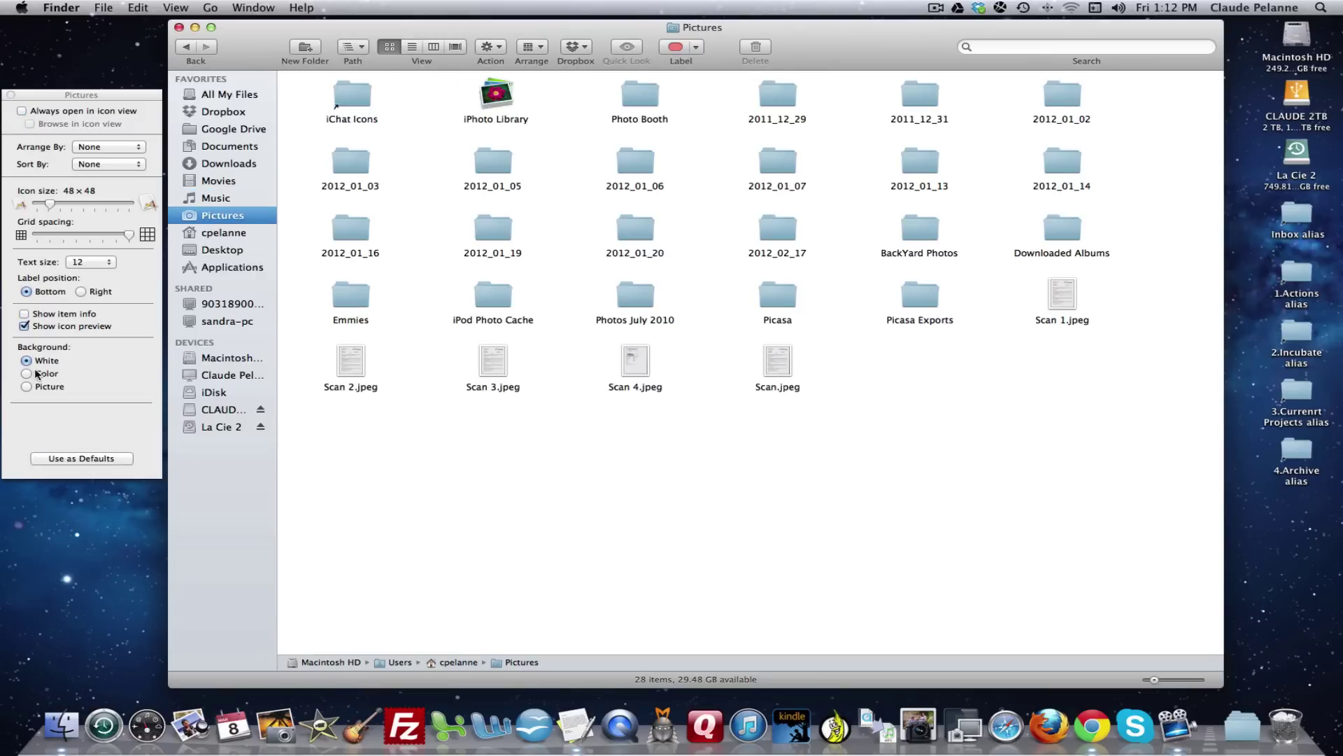
{"action": "left_click", "coordinate": [59, 460]}
{"action": "left_click", "coordinate": [25, 314]}
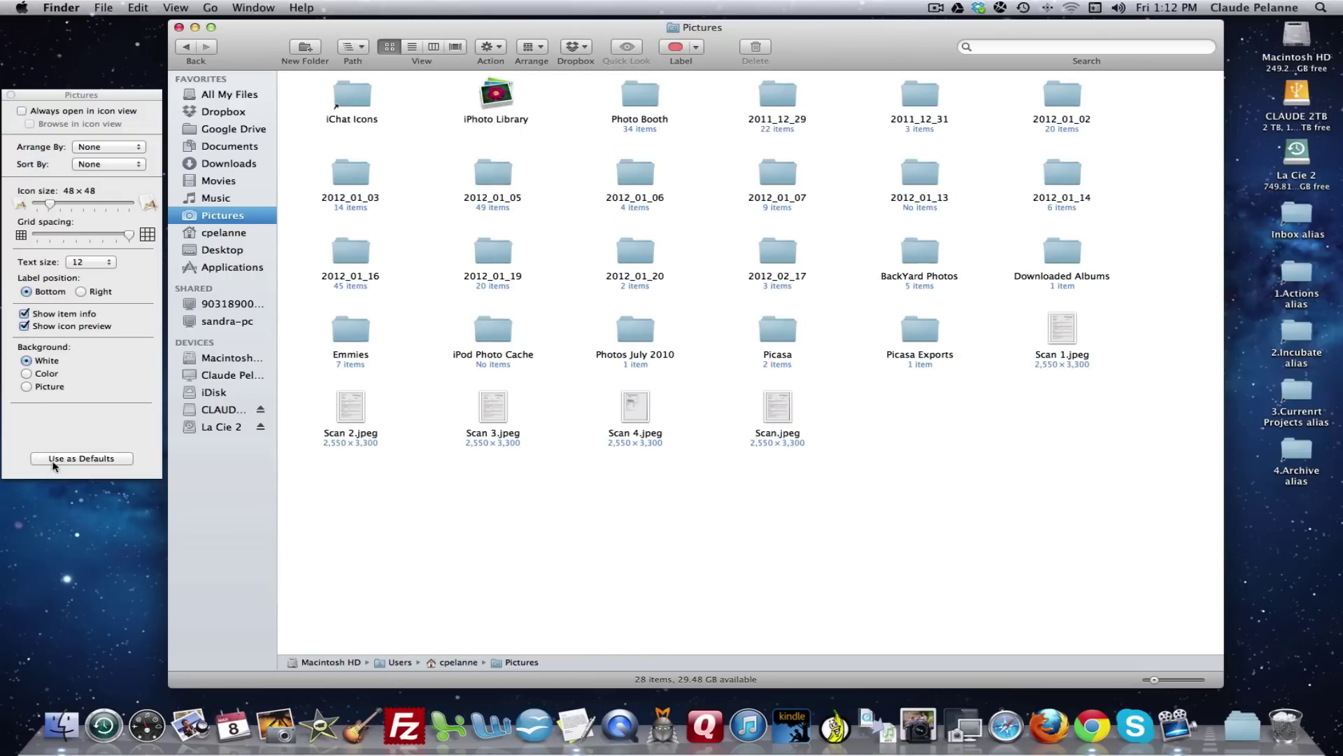
{"action": "left_click", "coordinate": [56, 459]}
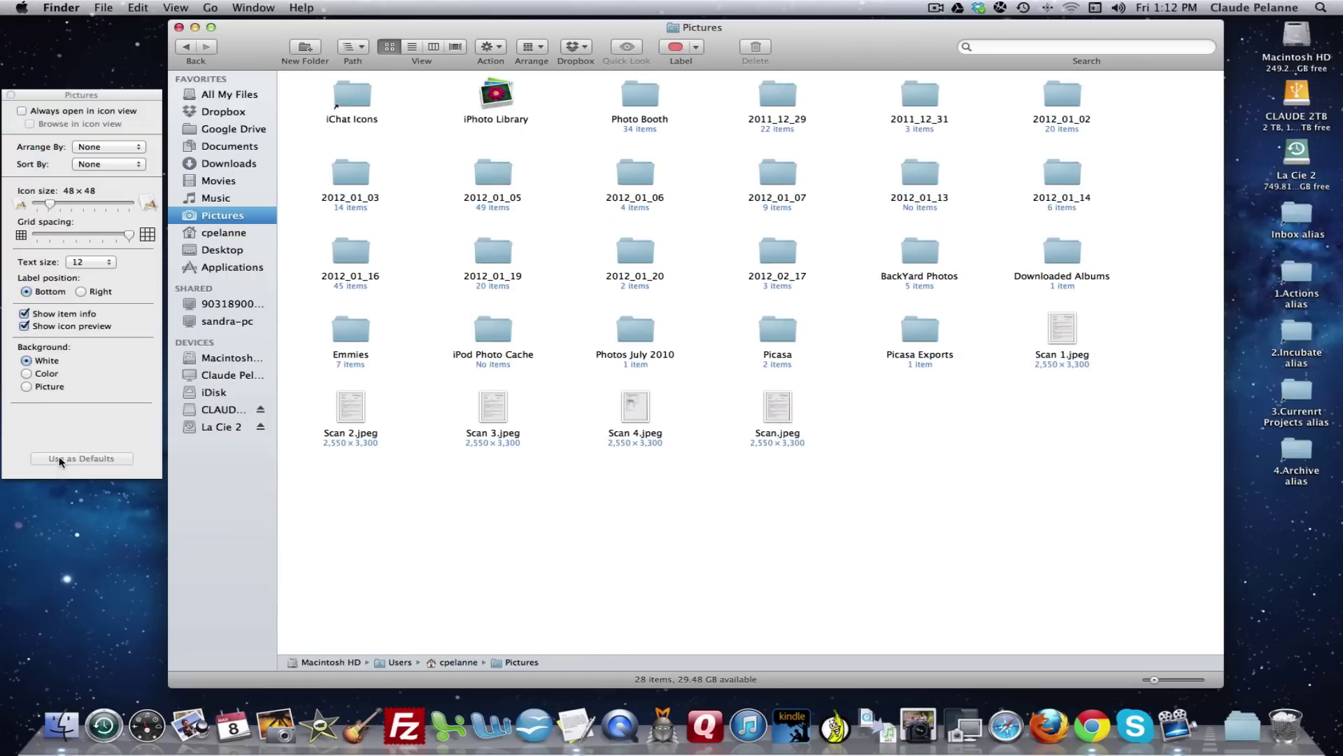
{"action": "left_click", "coordinate": [207, 252]}
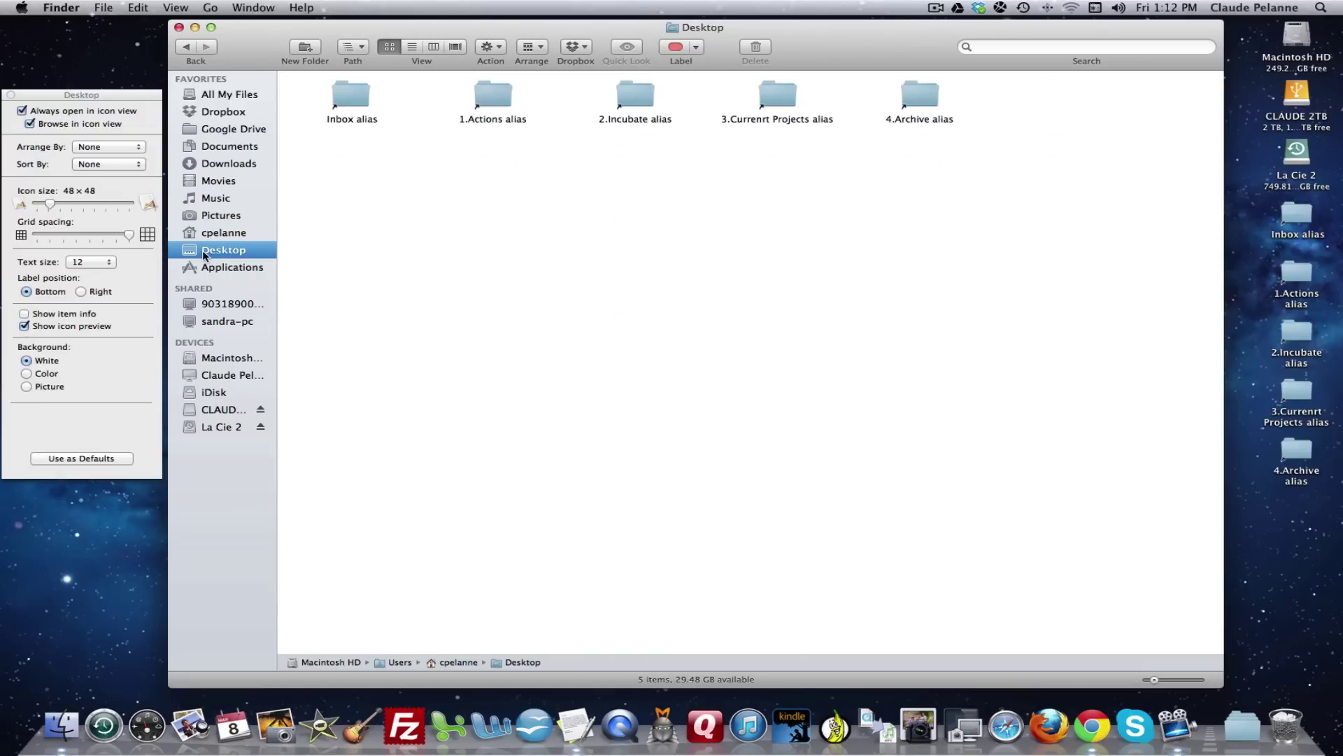
{"action": "left_click", "coordinate": [62, 459]}
{"action": "left_click", "coordinate": [24, 314]}
{"action": "left_click", "coordinate": [56, 458]}
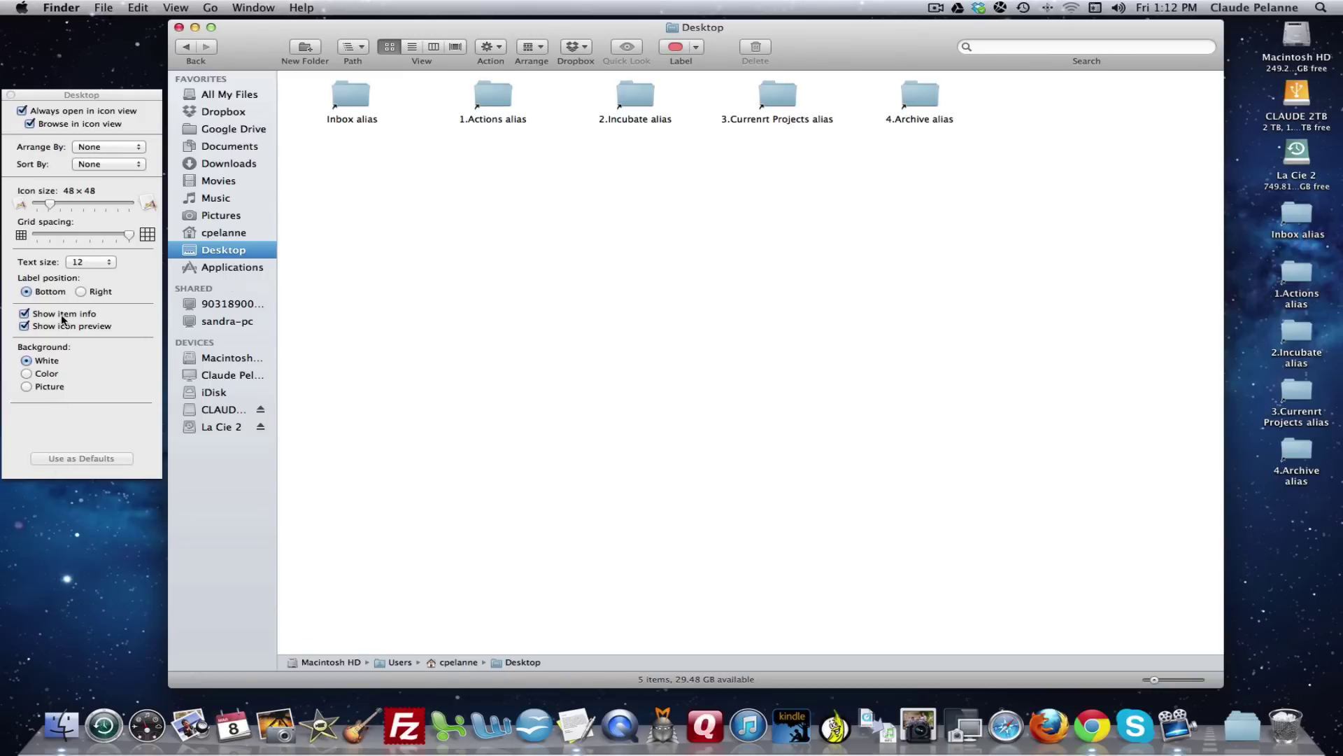
{"action": "left_click", "coordinate": [228, 99]}
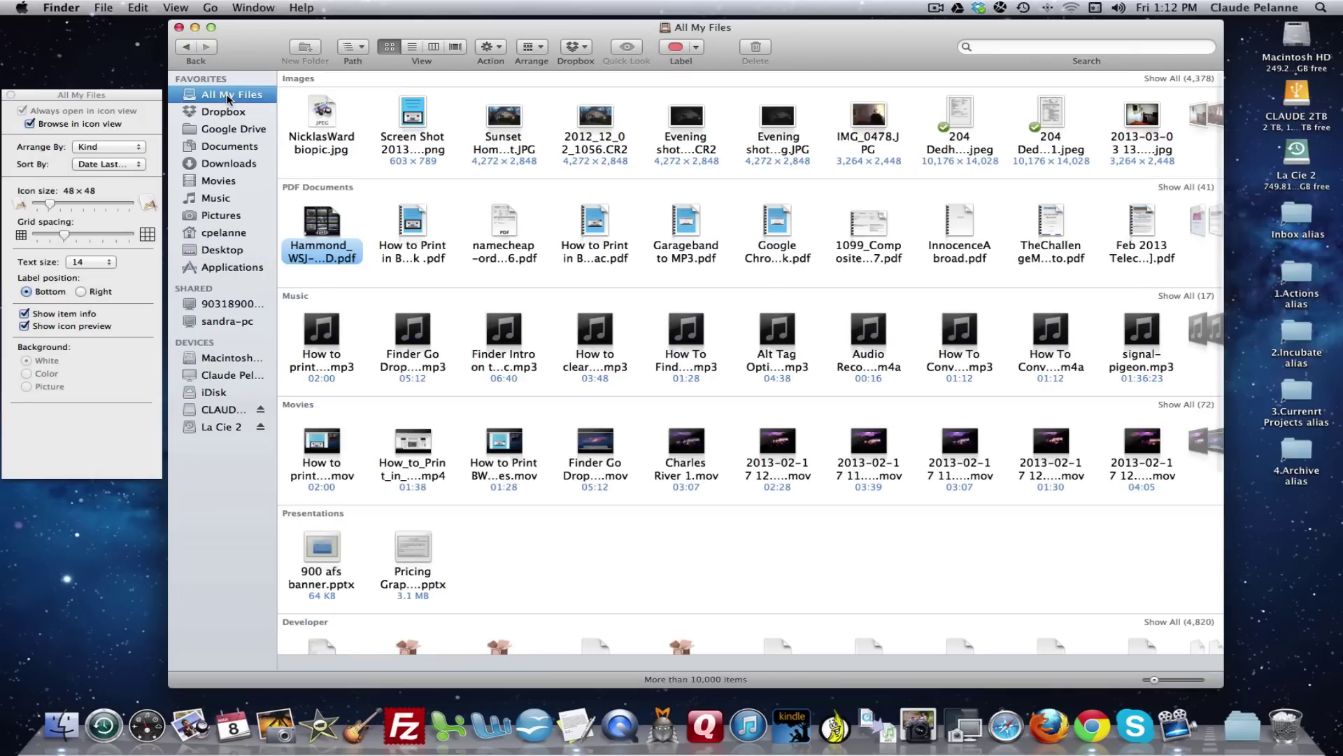